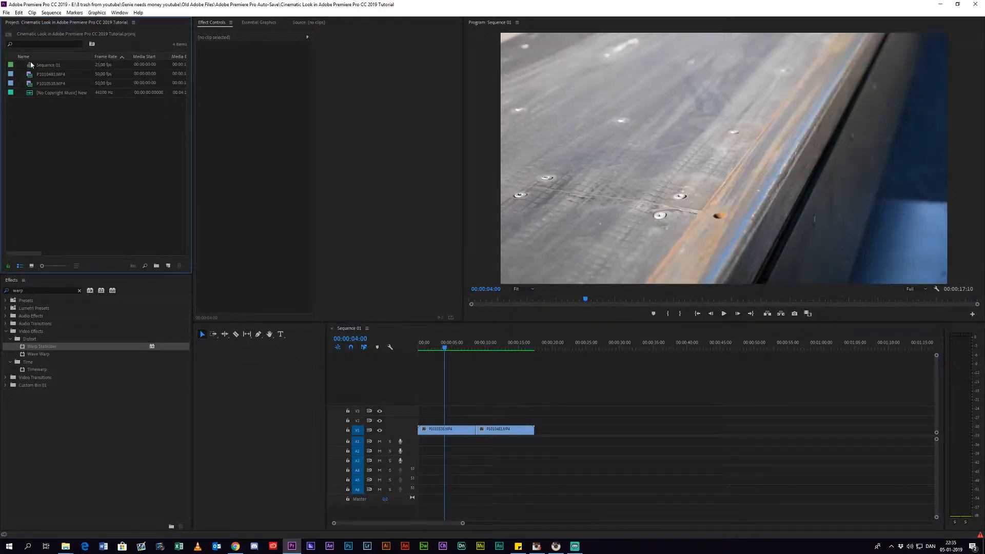
Step: Compare the frame rates of the sequence and the source clips in the project
click(30, 64)
click(106, 75)
click(106, 65)
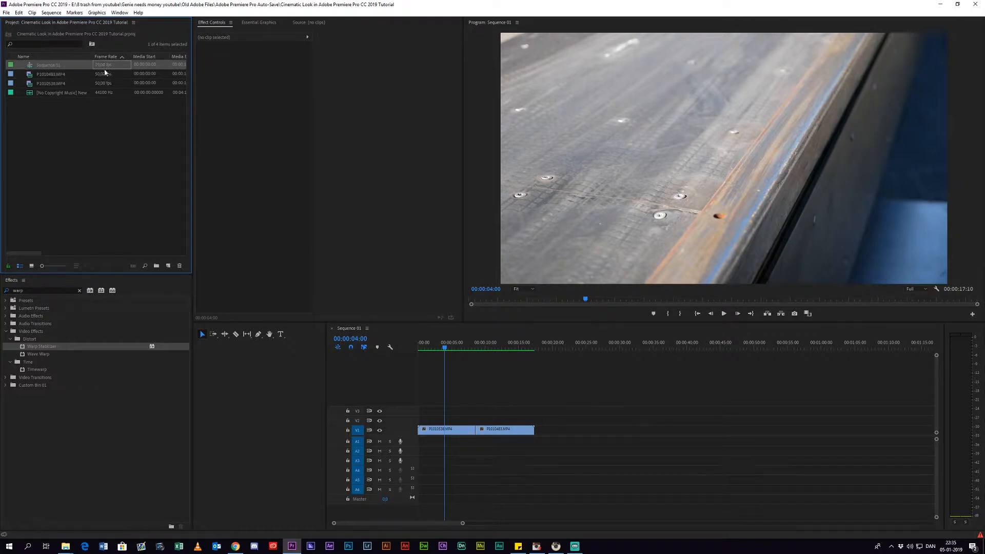
click(107, 74)
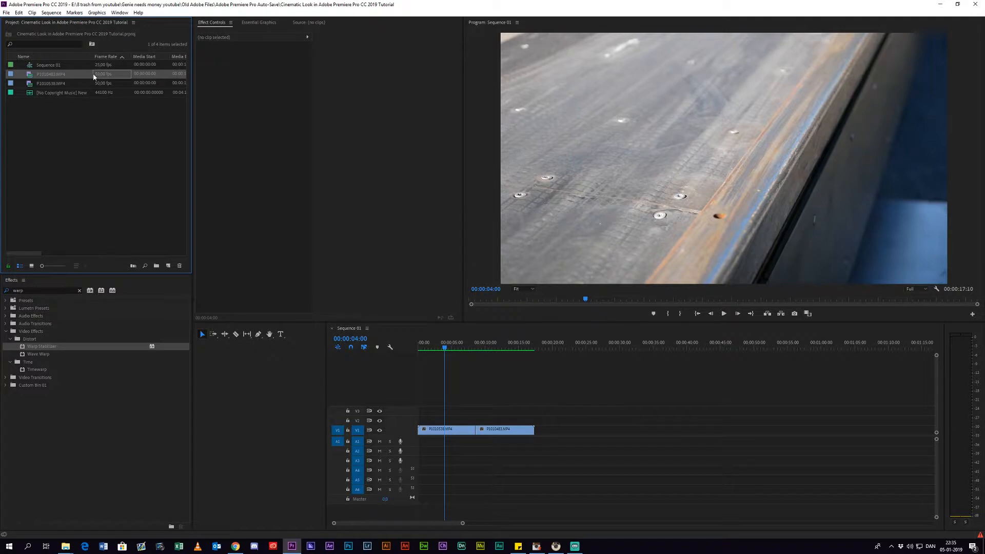
Step: Set the speed of the first clip in the timeline to 50% and play the sequence from the start
click(423, 430)
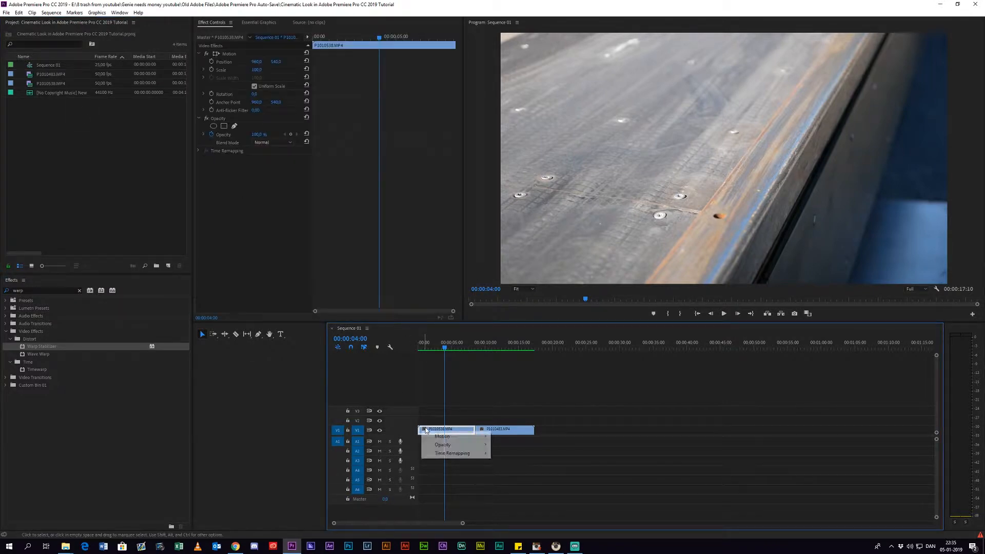
click(423, 431)
click(441, 392)
right_click(456, 430)
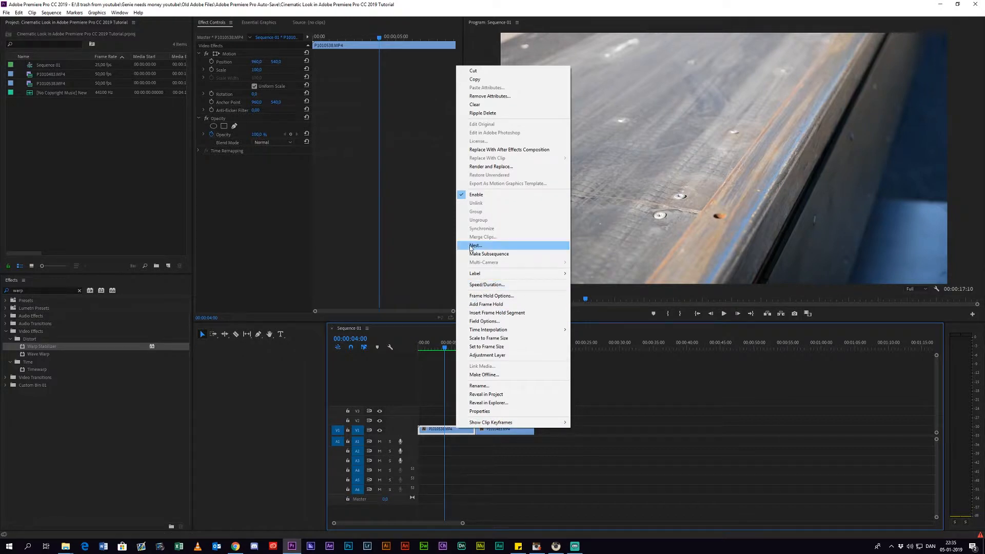
click(487, 284)
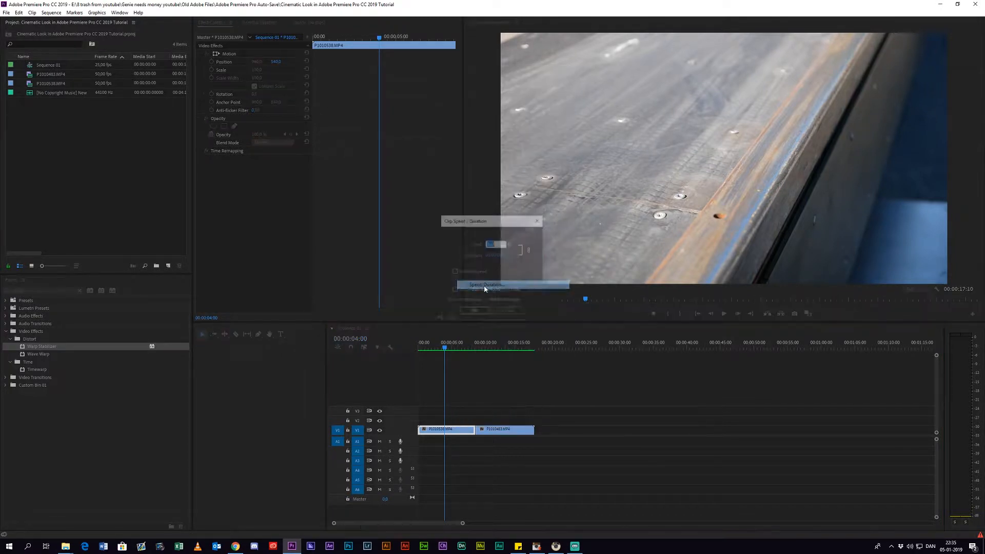
text(50)
key(Return)
drag(446, 347, 368, 358)
key(space)
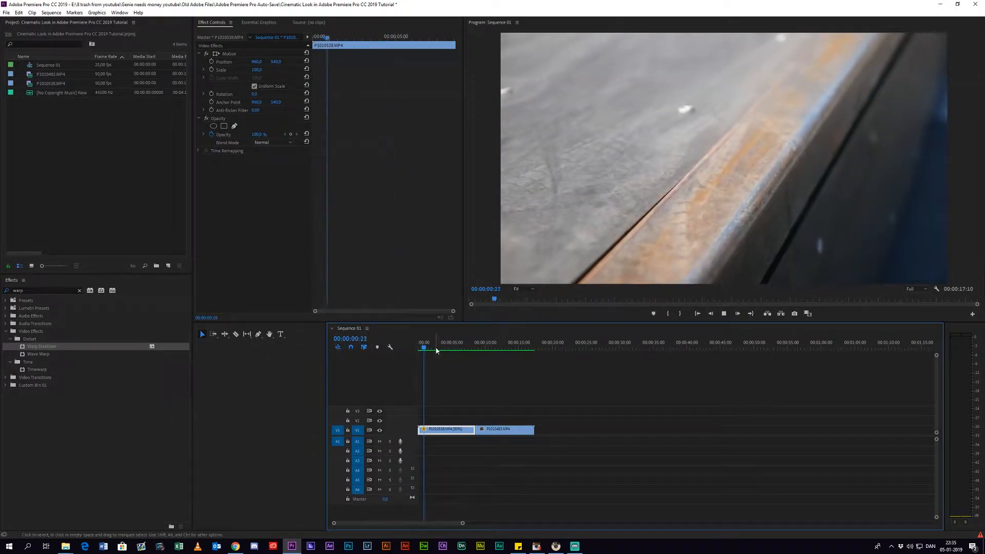
Step: Set the speed of the second clip in the timeline to 50%
right_click(502, 429)
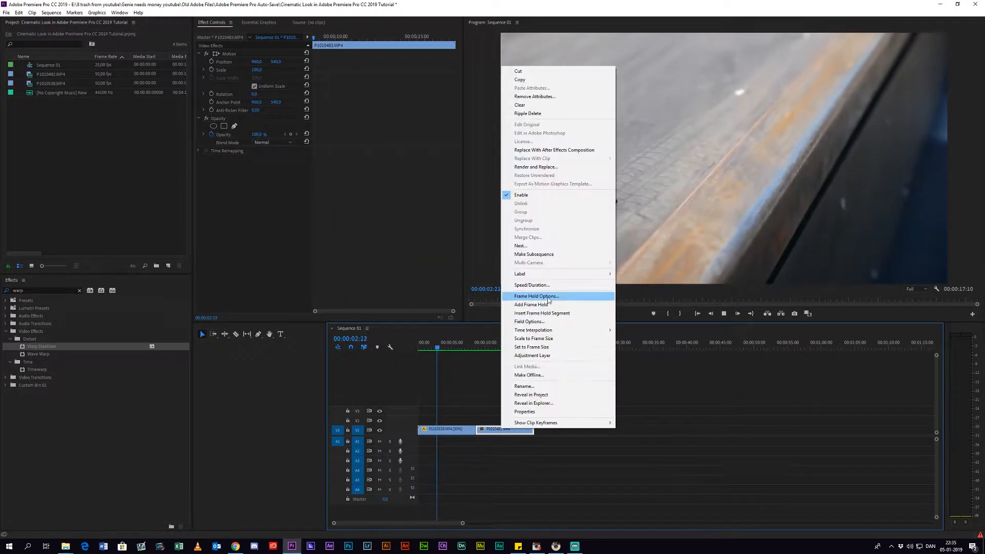
click(543, 284)
text(50)
key(Return)
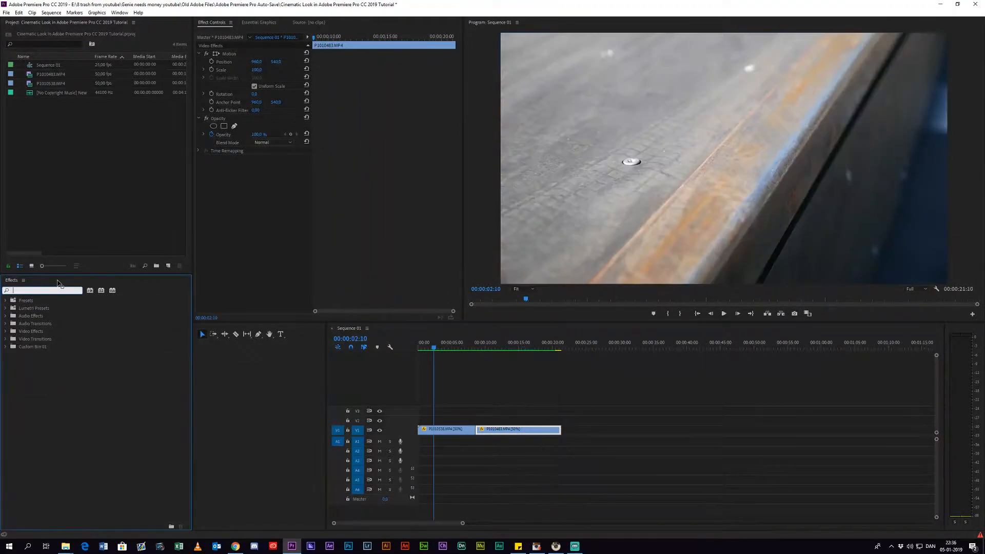
Step: Find the Lumetri Color effect and apply it to the first clip in the timeline
text(lumetri)
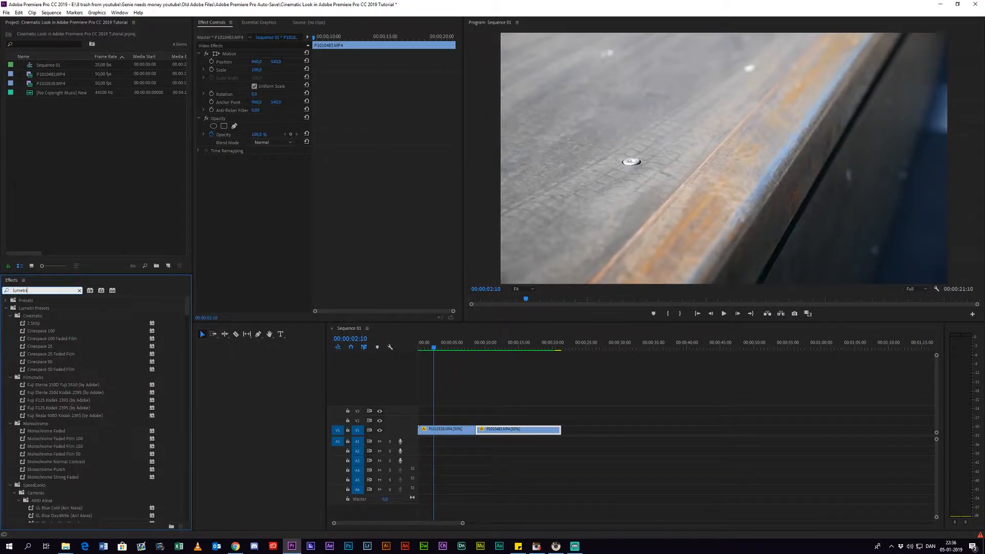
text( color)
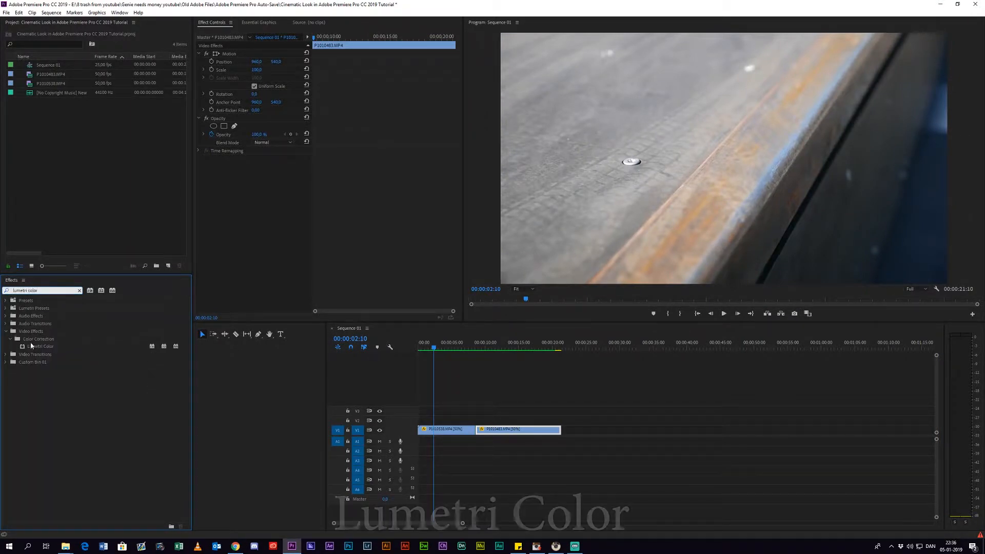
click(30, 346)
drag(31, 346, 425, 429)
drag(28, 346, 442, 431)
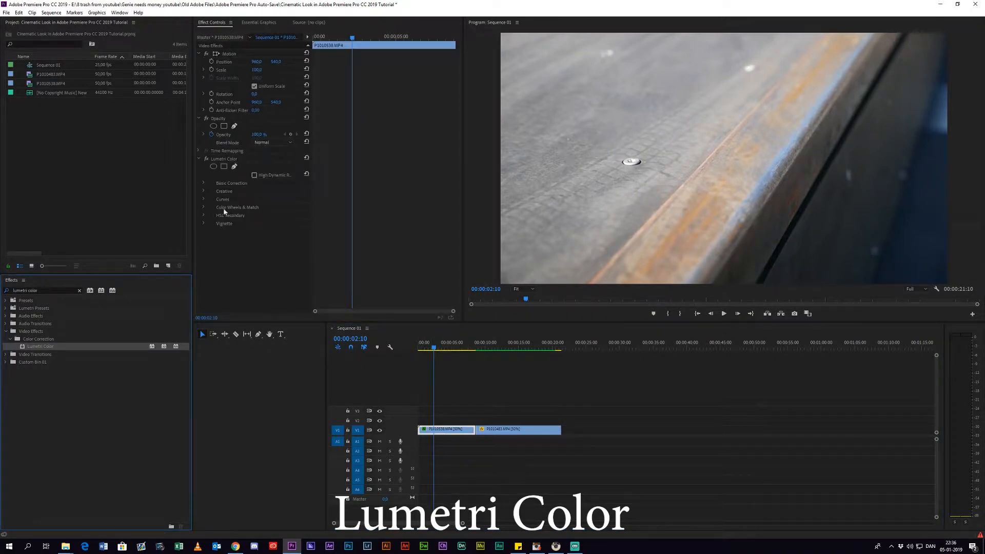
Step: In the first clip's Lumetri Basic Correction, raise Contrast to 70, lower Highlights to about -141 and set Shadows to -40
click(204, 184)
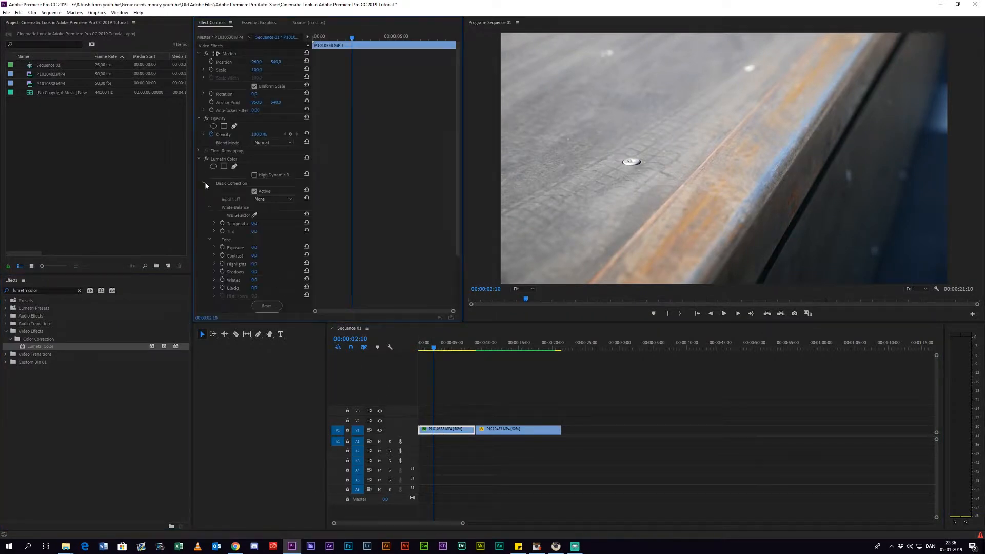
scroll(253, 256, down, 1)
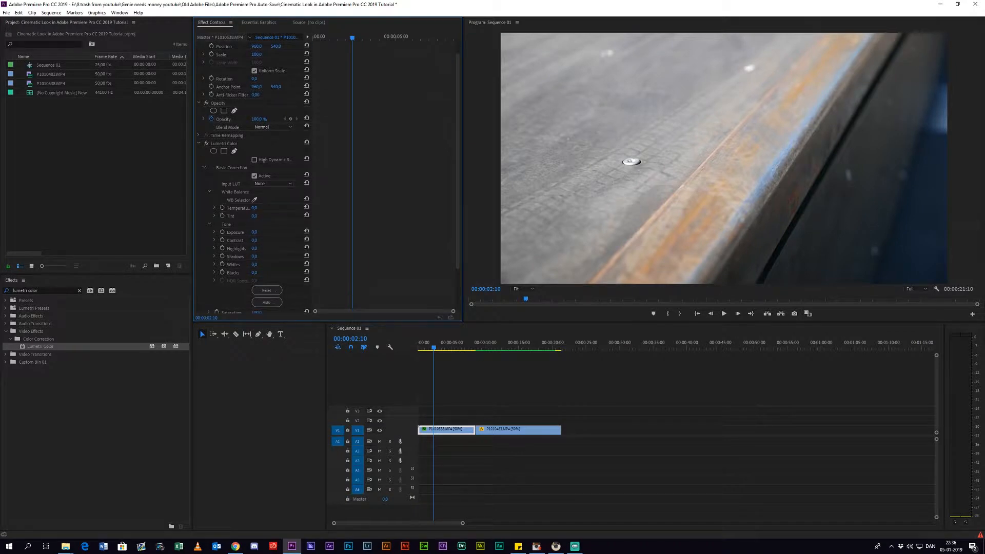
drag(256, 249, 180, 249)
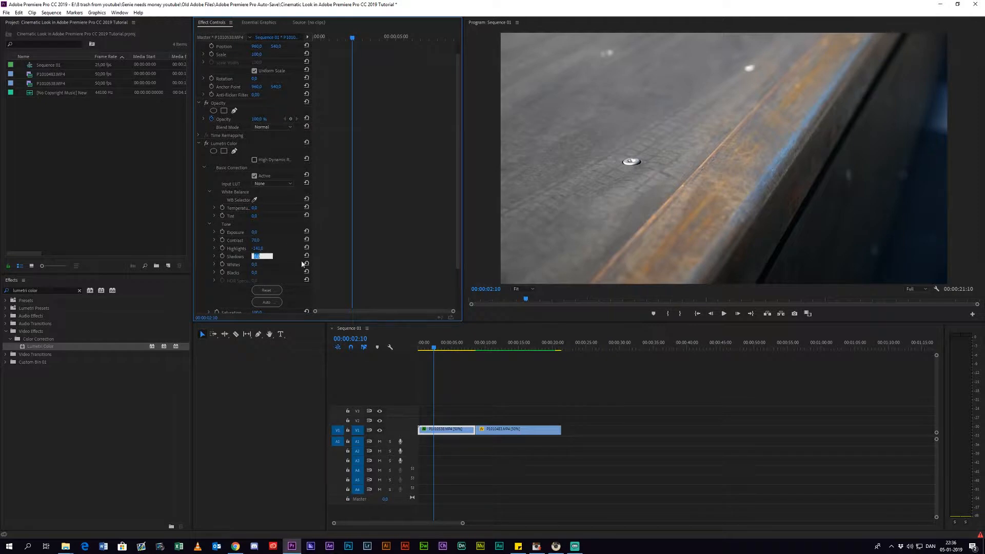
text(-40)
key(Return)
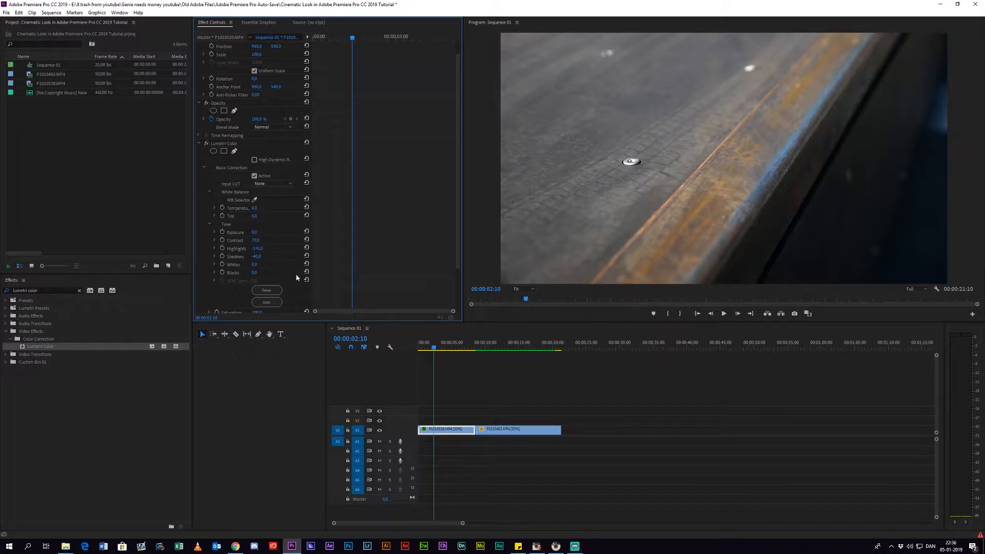
Step: Lower the first clip's Lumetri saturation and play the clip to judge the color
scroll(297, 278, down, 2)
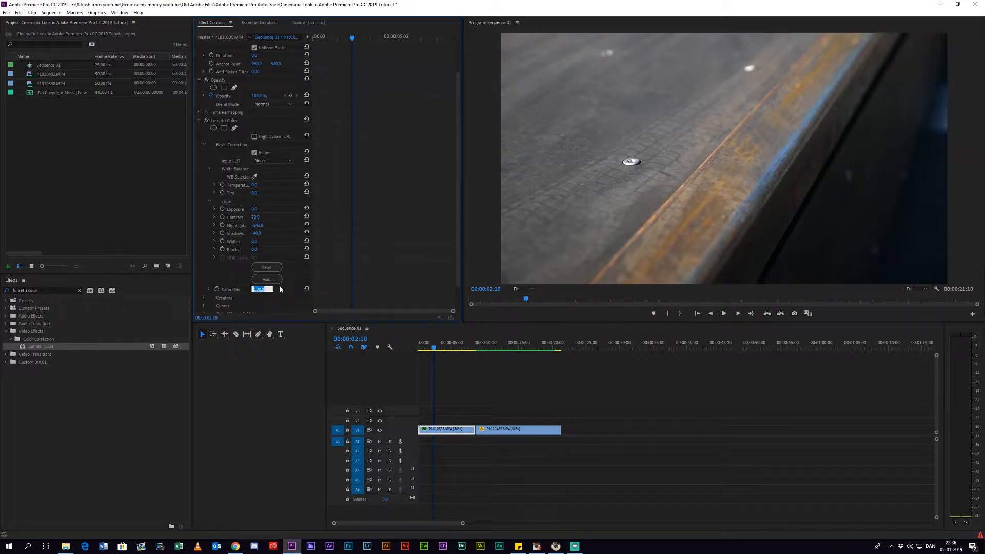
drag(450, 345, 419, 347)
key(space)
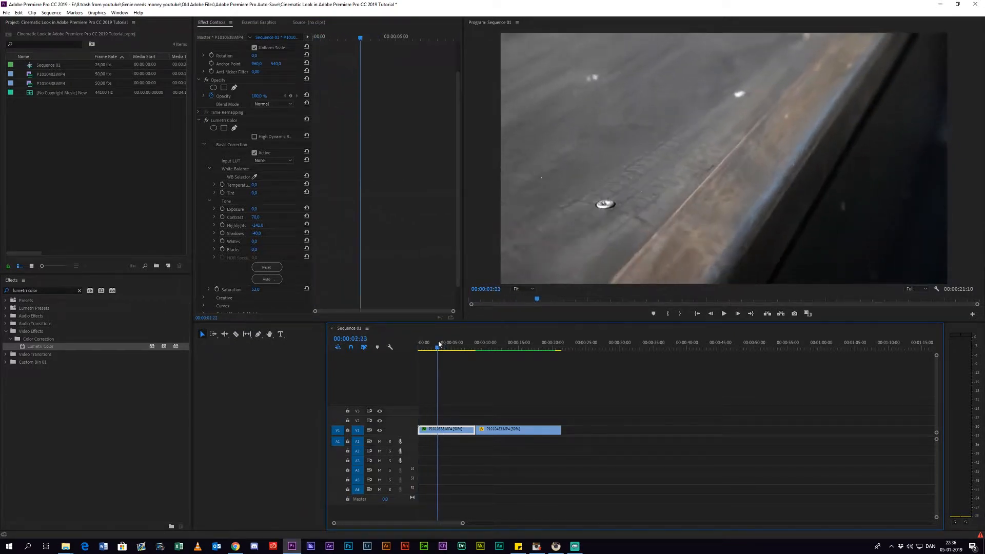
drag(255, 289, 272, 289)
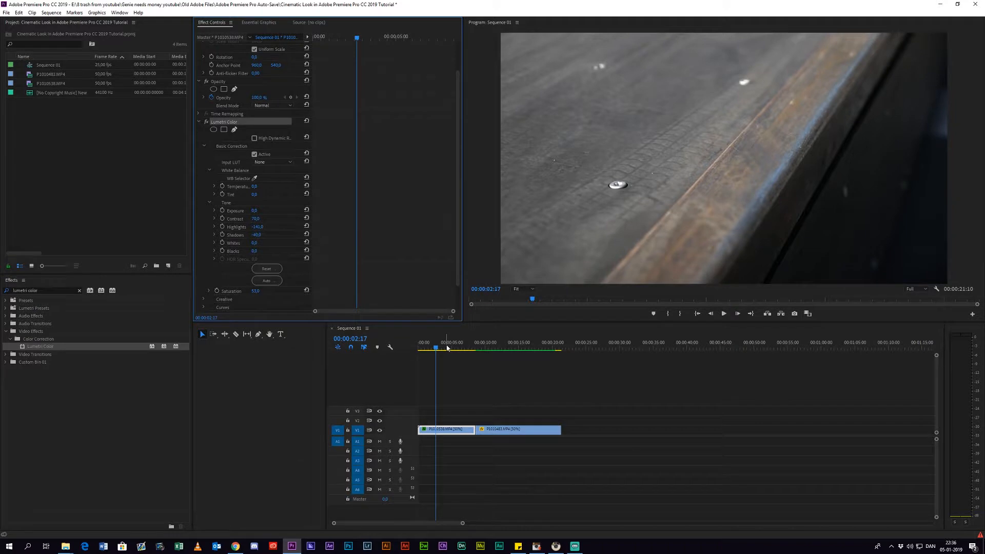
Step: Paste the first clip's Lumetri Color effect onto the second clip
drag(447, 348, 516, 390)
click(525, 429)
key(ctrl+v)
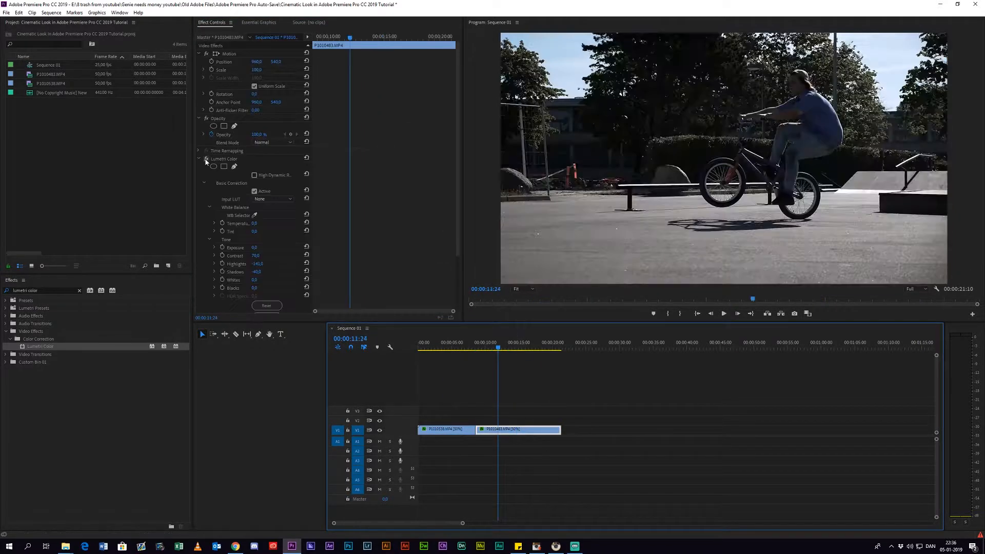
Step: Switch Lumetri Color off and on for the second clip to compare the footage before and after grading
click(206, 160)
click(206, 159)
click(206, 160)
click(206, 159)
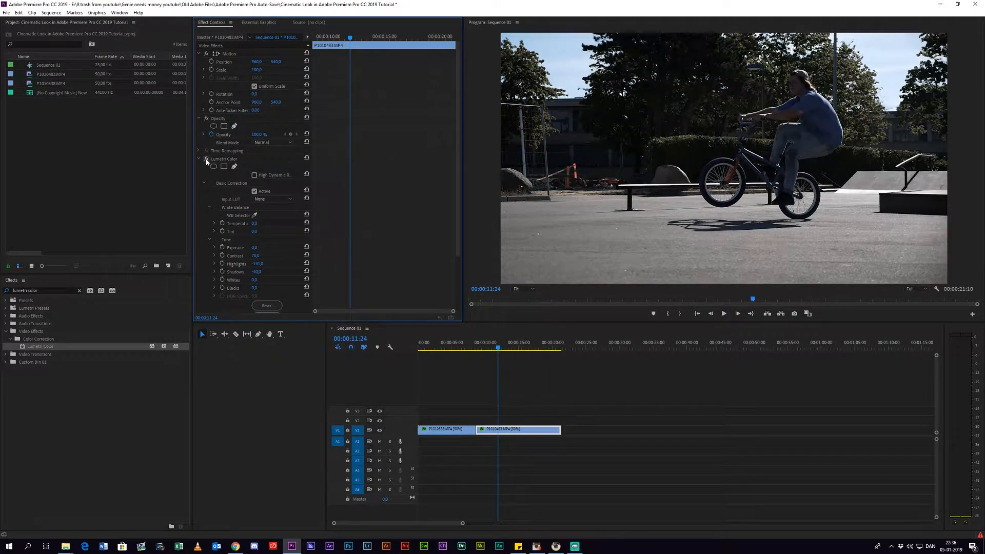
click(207, 159)
click(206, 160)
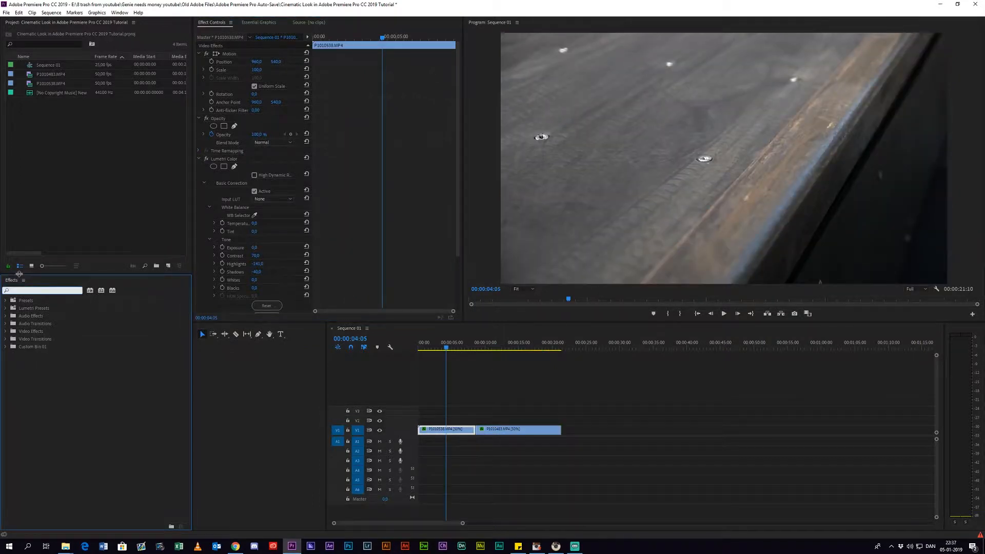
Step: Try to apply the Warp Stabilizer effect directly to the slowed-down first clip, and remove it again
text(warp st)
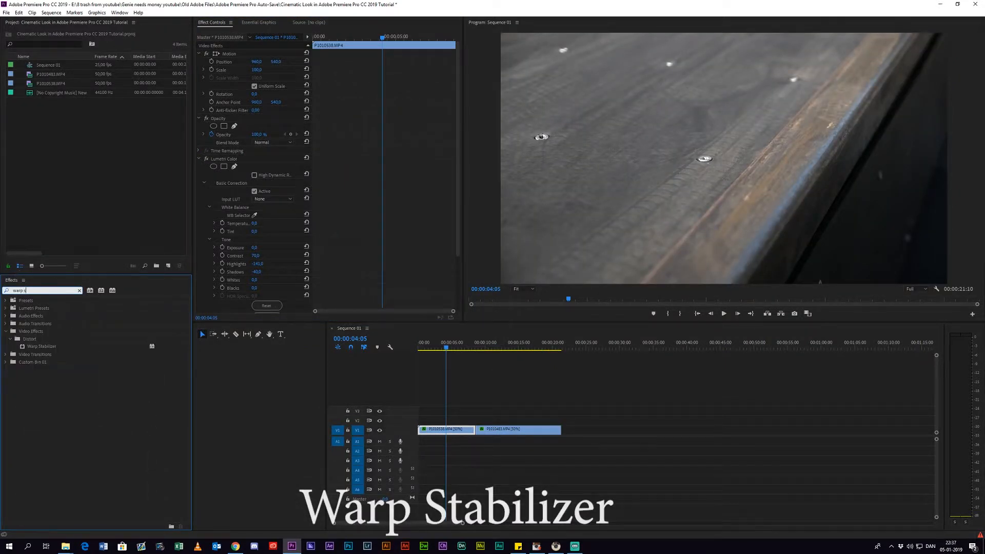
drag(49, 349, 372, 413)
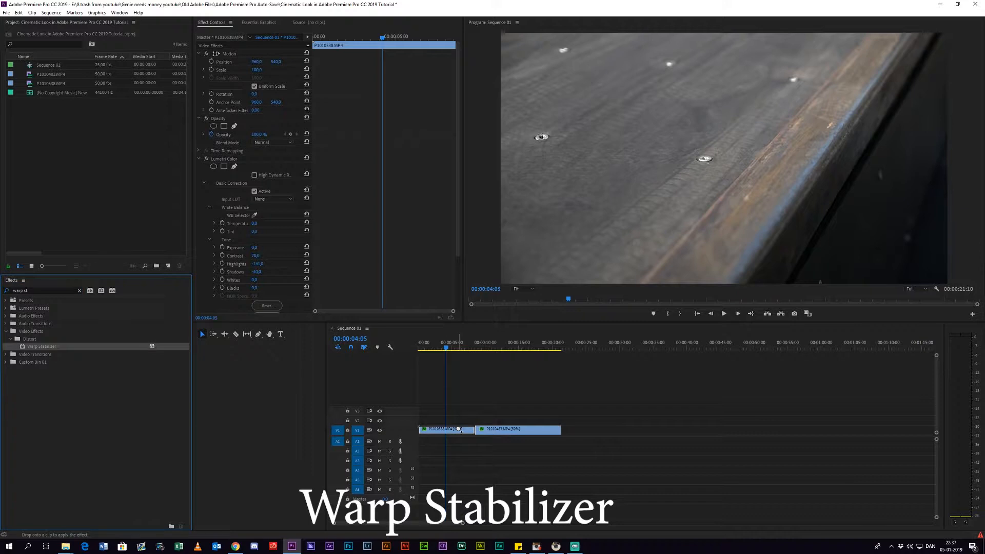
drag(459, 430, 459, 430)
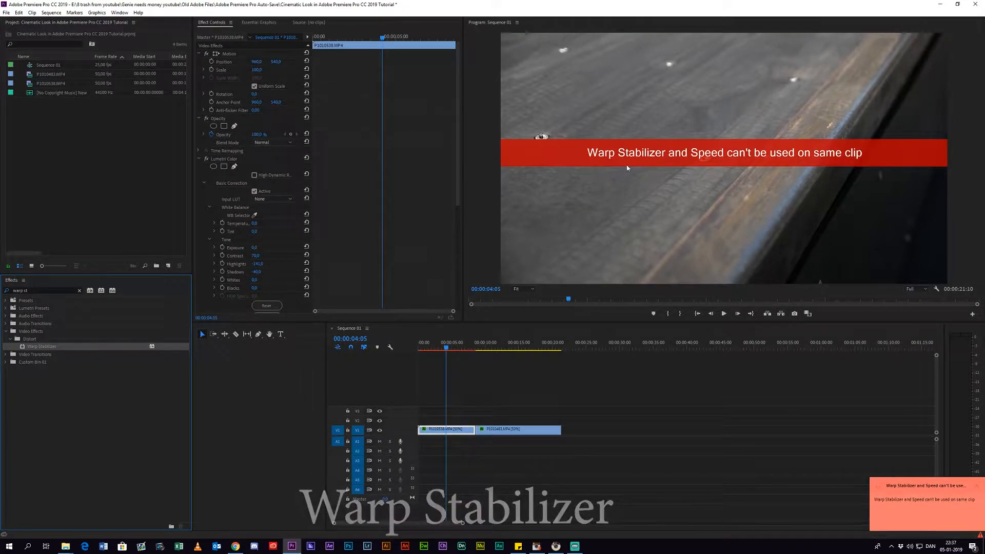
scroll(228, 264, down, 3)
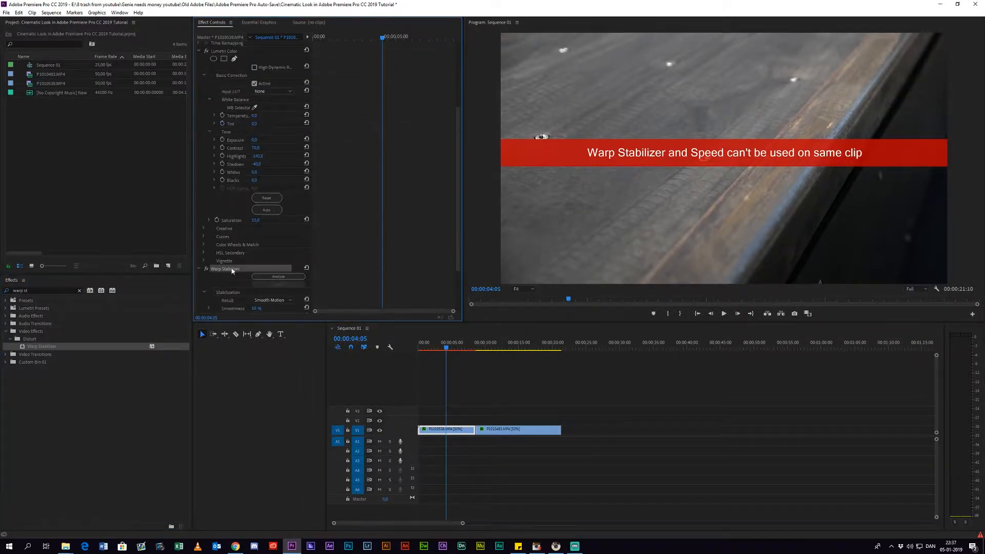
Step: Nest the first and the second clip each into its own nested sequence, keeping the default names
right_click(434, 434)
click(484, 244)
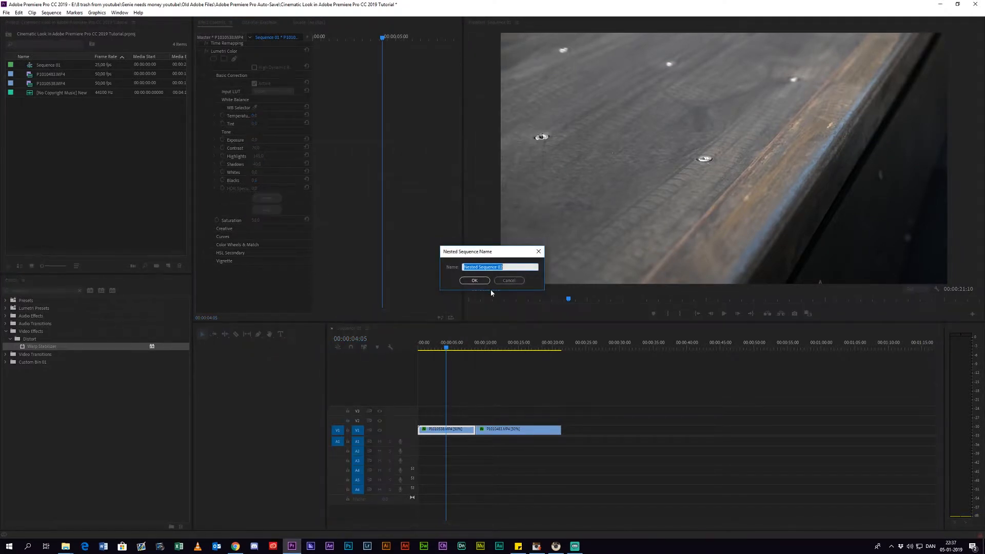
click(475, 280)
right_click(497, 431)
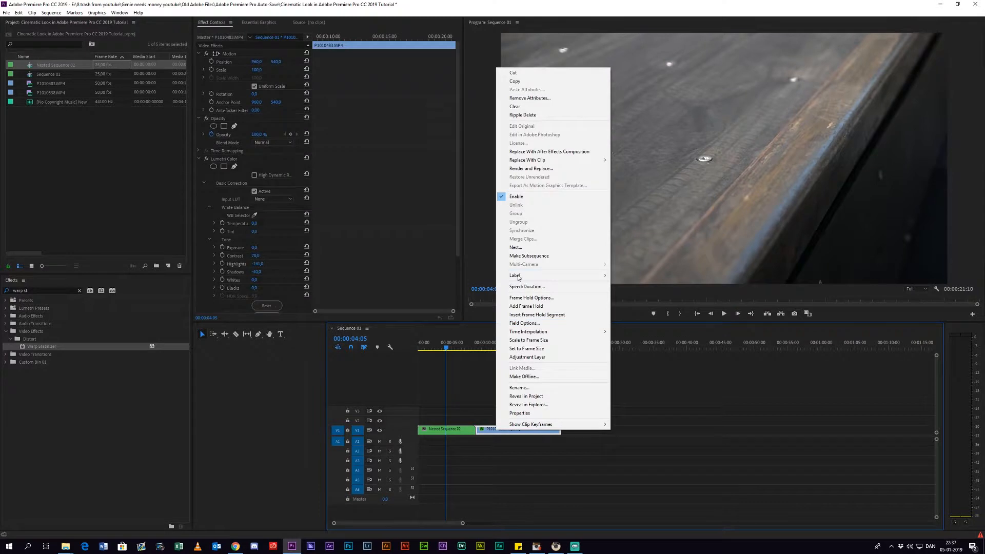
click(515, 247)
click(470, 280)
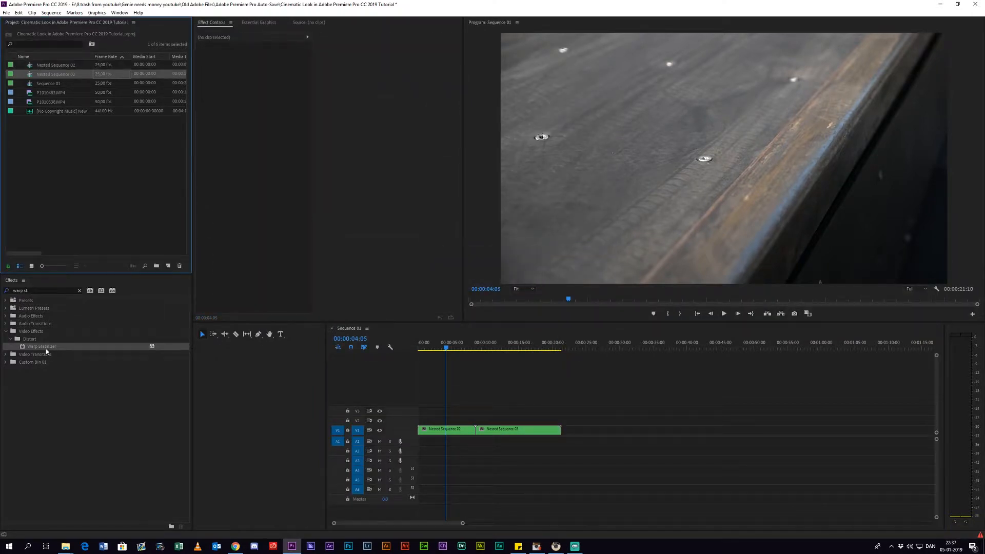
Step: Apply Warp Stabilizer to the first nested sequence with 10% smoothness, and check the stabilizer settings of both nested sequences
drag(442, 432, 441, 432)
click(255, 199)
key(Return)
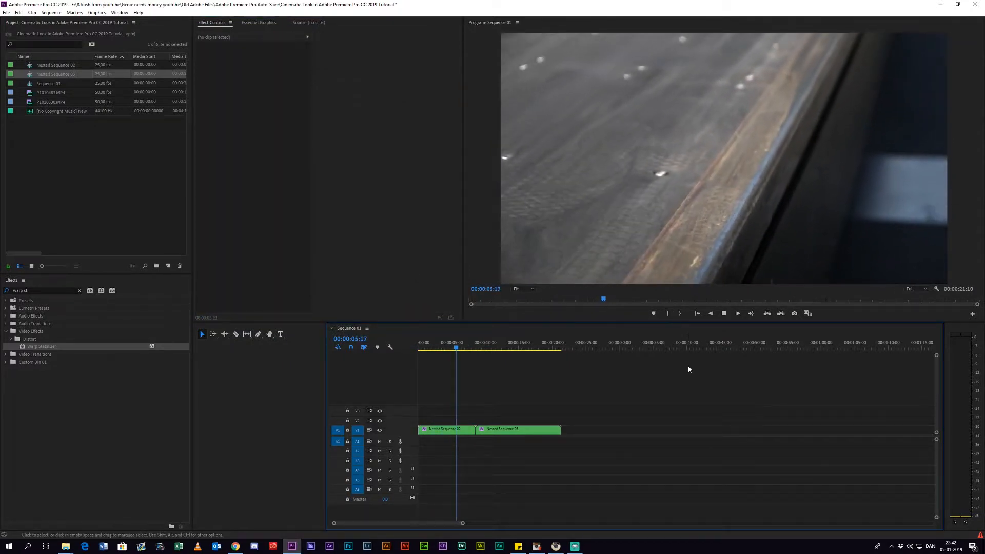
click(462, 432)
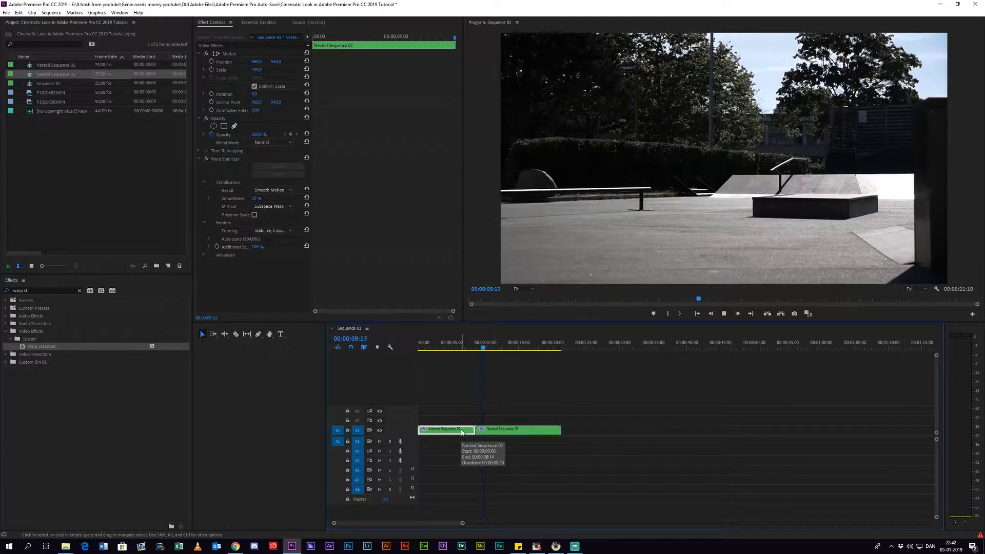
click(504, 431)
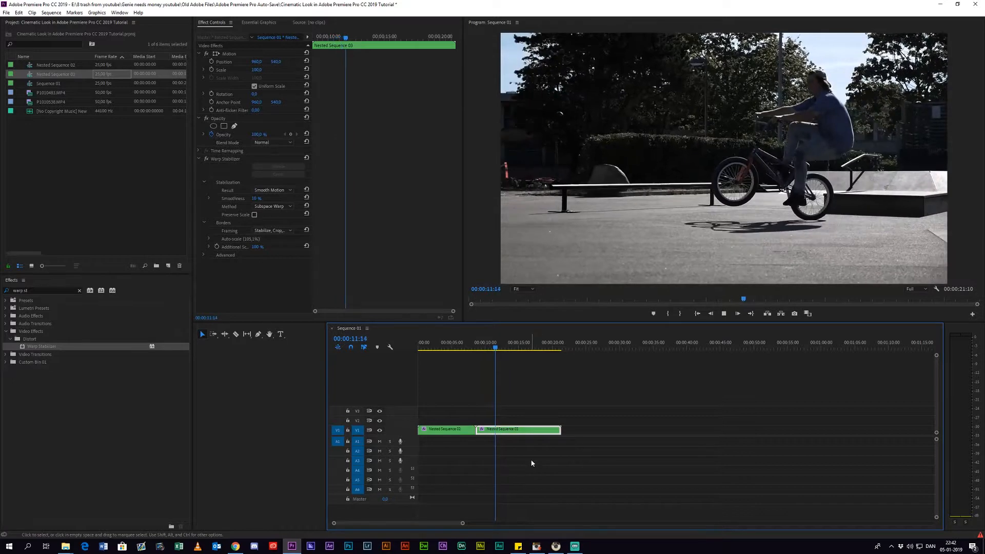
Step: Create a new Legacy Title with the default name and video settings
right_click(84, 157)
click(6, 13)
click(6, 13)
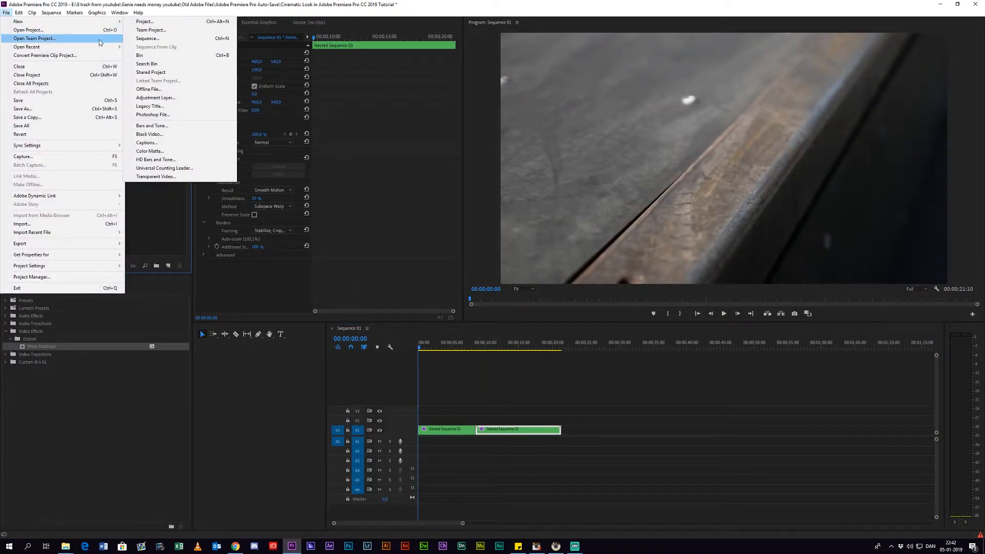
click(157, 106)
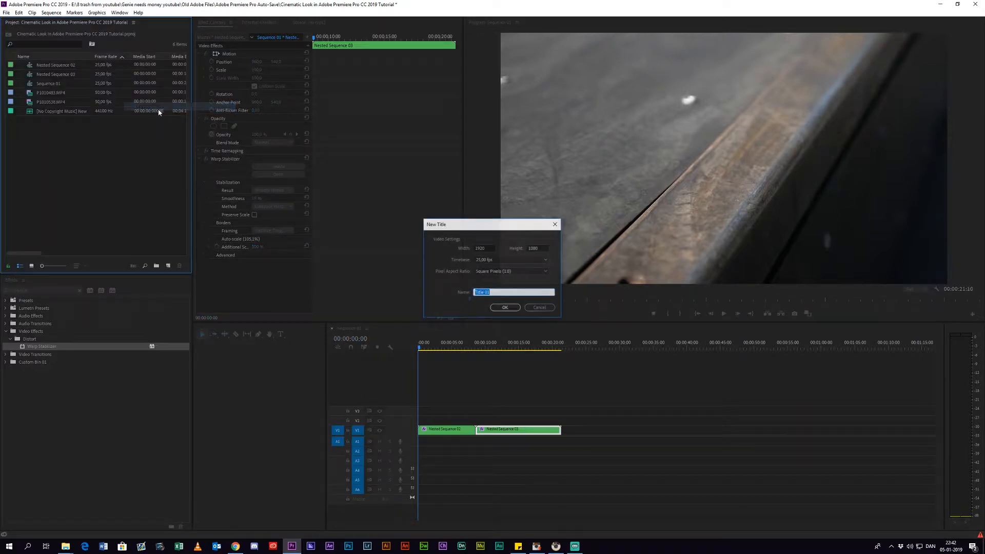
click(503, 308)
Step: Place the new title on track V2 from the sequence start and extend it to the end of the second clip
drag(43, 64, 420, 425)
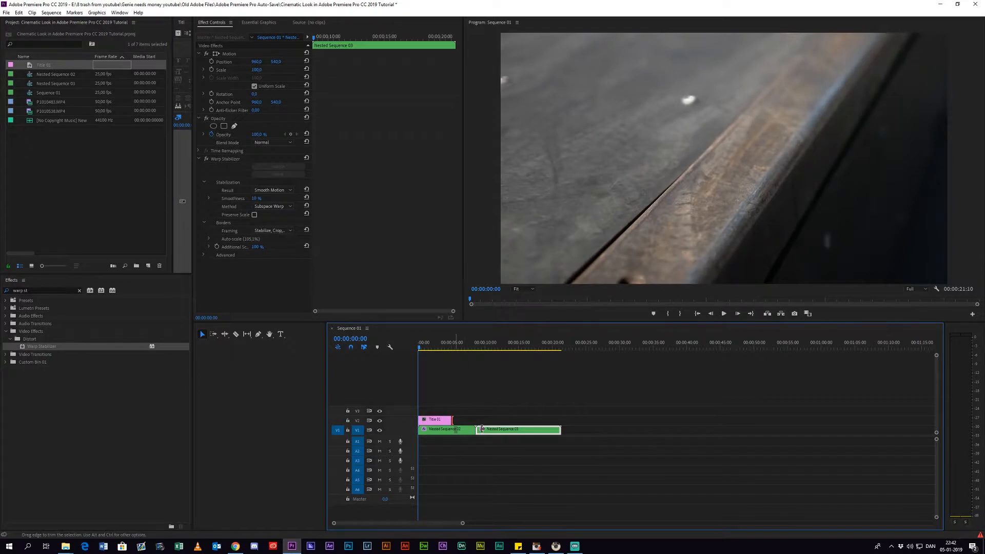
drag(492, 415, 561, 420)
click(499, 424)
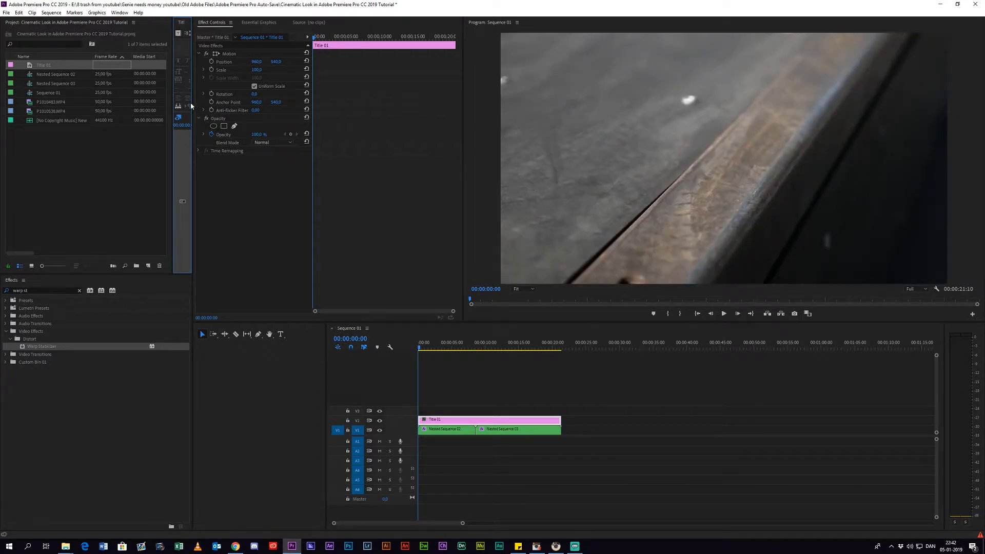
Step: Widen the title editor to show the whole frame and display its tools, styles, actions and properties
drag(297, 125, 301, 125)
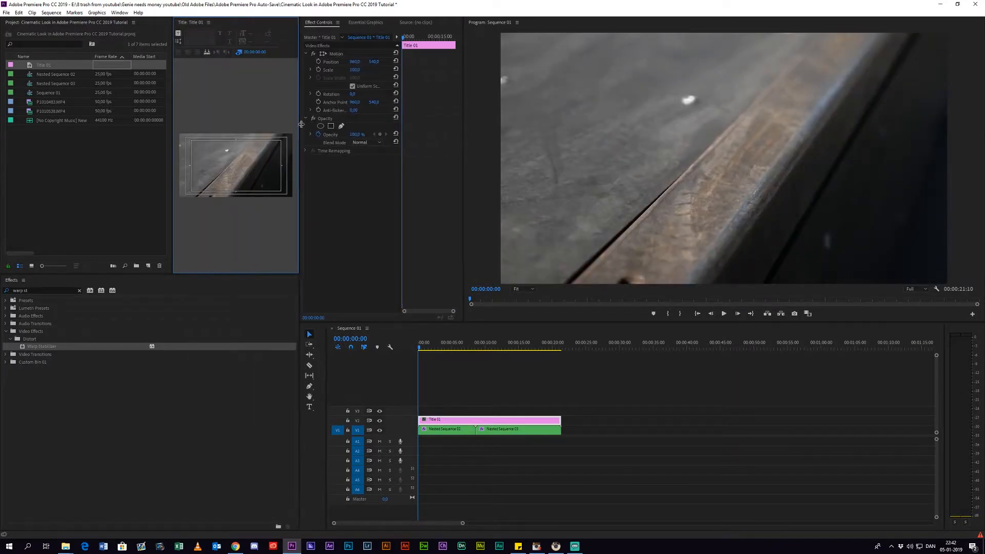
click(208, 22)
click(226, 66)
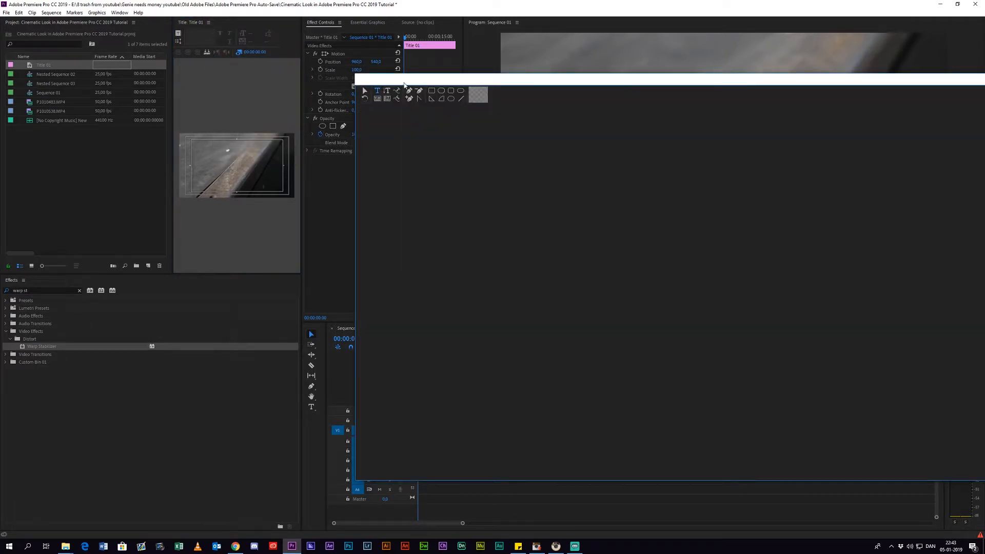
click(209, 22)
click(232, 69)
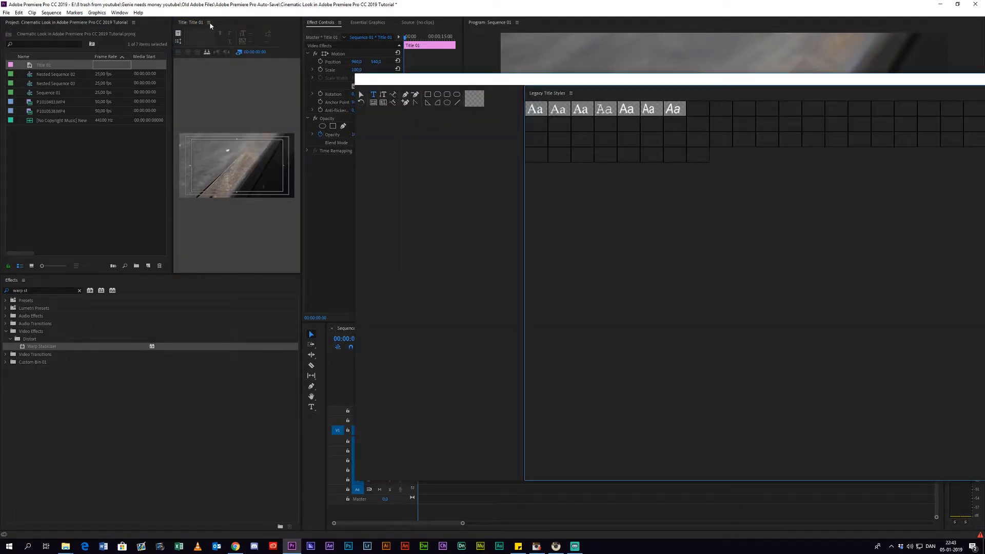
click(208, 22)
click(233, 78)
click(208, 22)
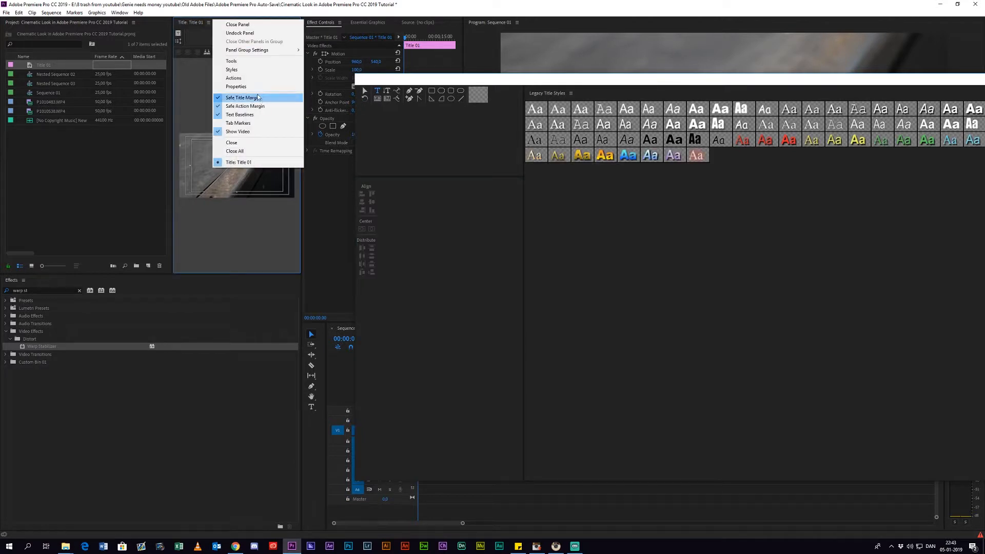
click(252, 89)
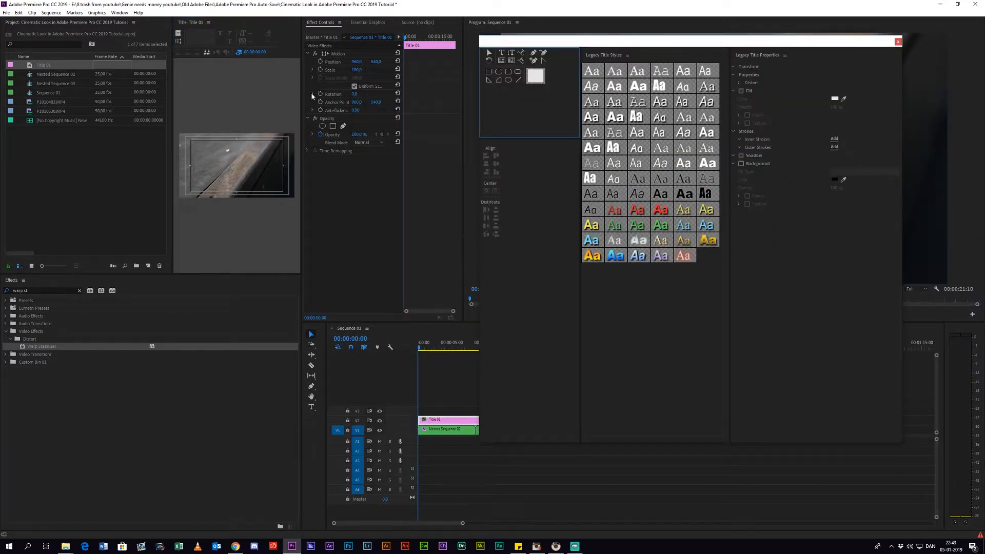
Step: Draw a rectangle about 2040 by 245 across the top edge of the title frame and fill it with black
drag(174, 124, 290, 139)
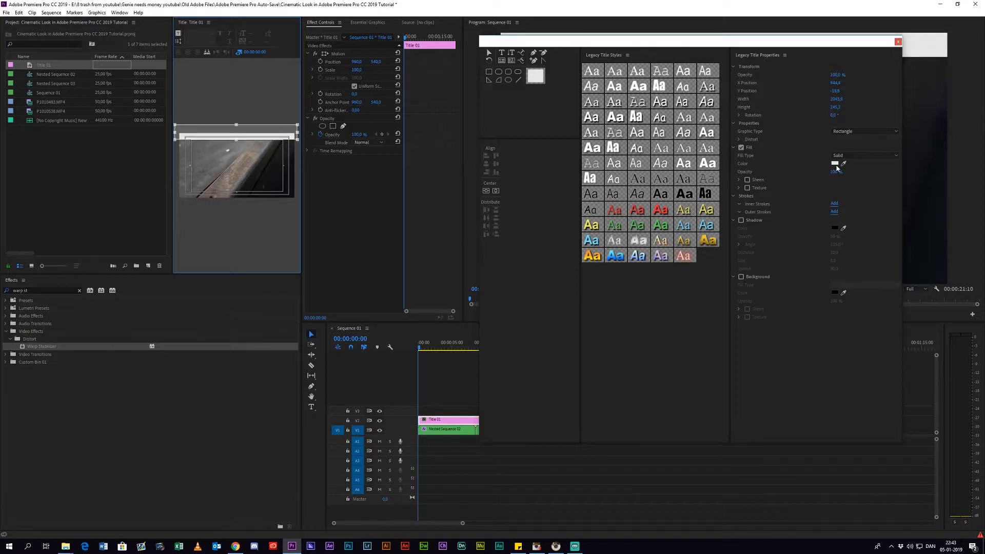
click(835, 163)
click(578, 232)
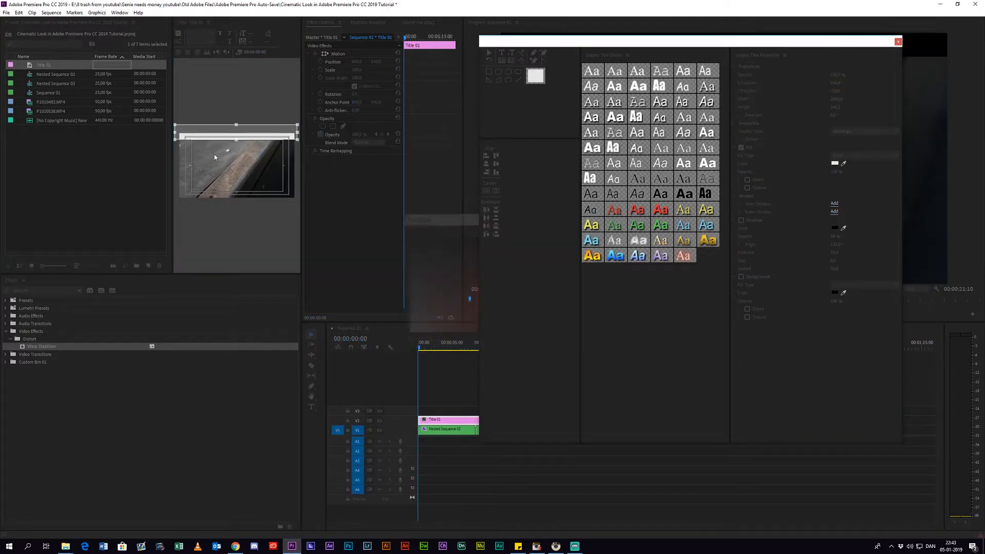
Step: Duplicate the black bar, place the copy across the bottom edge of the title frame, and close the title tools
click(251, 137)
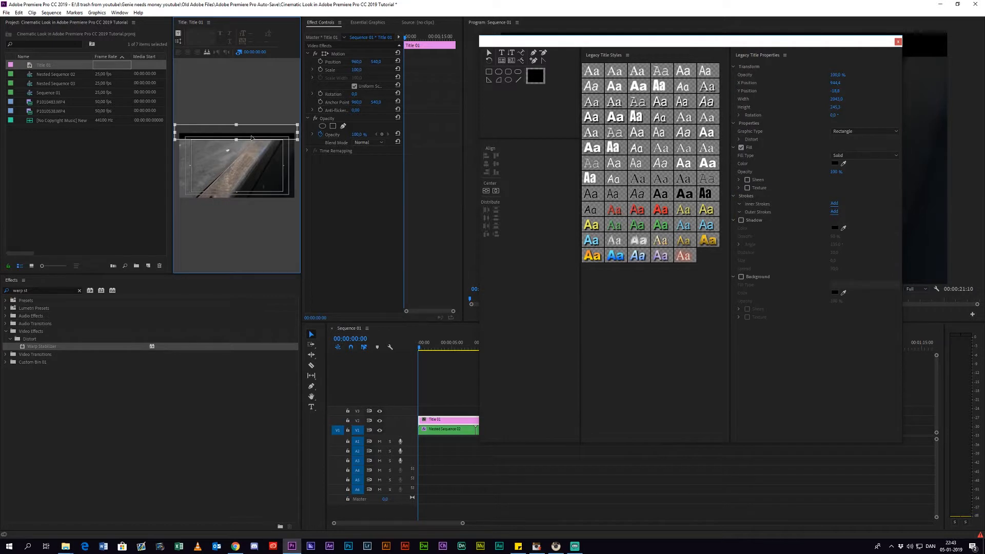
drag(244, 209, 254, 205)
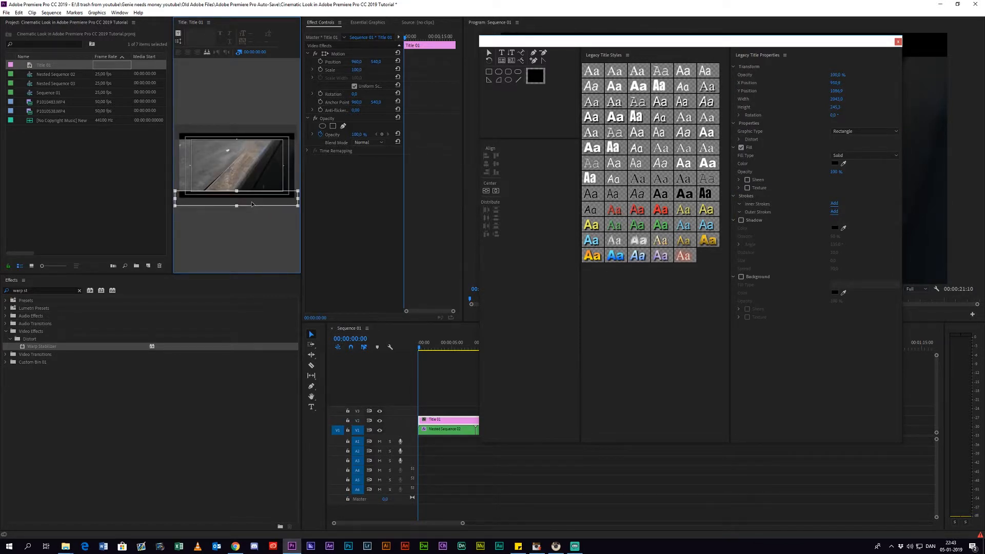
click(471, 168)
Step: Place the music file on track A1 from the sequence start and trim it to the end of the second clip
drag(62, 120, 420, 440)
drag(562, 435, 739, 447)
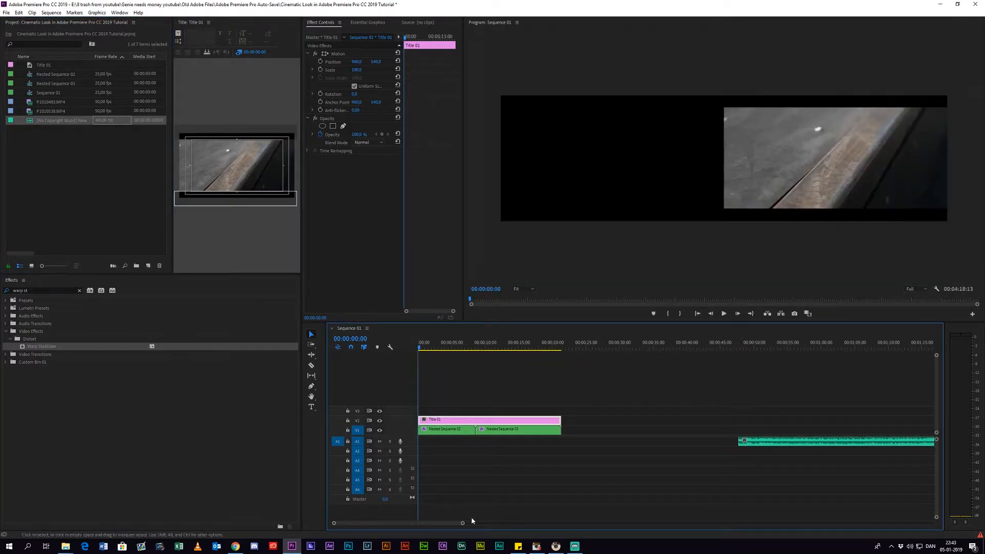
drag(463, 524, 668, 523)
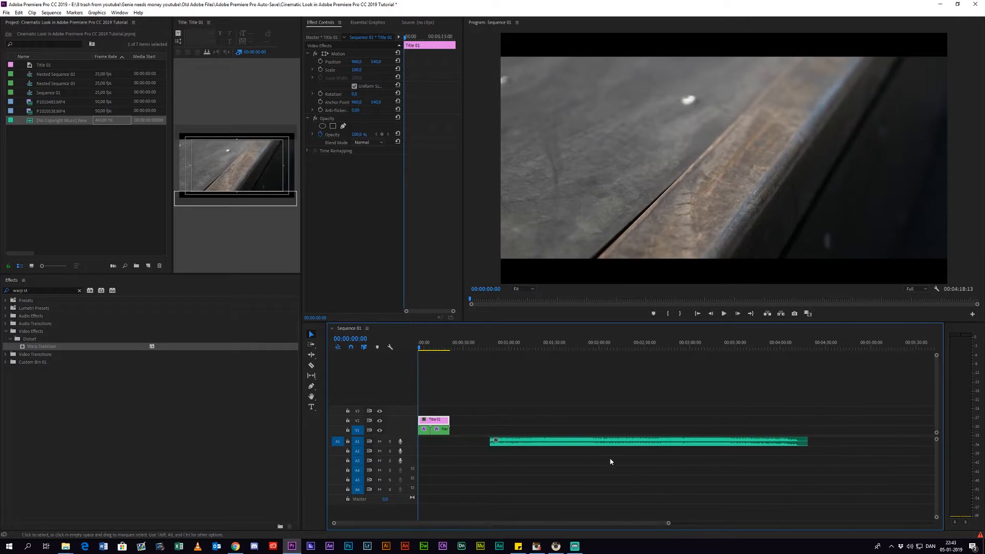
drag(493, 442, 449, 441)
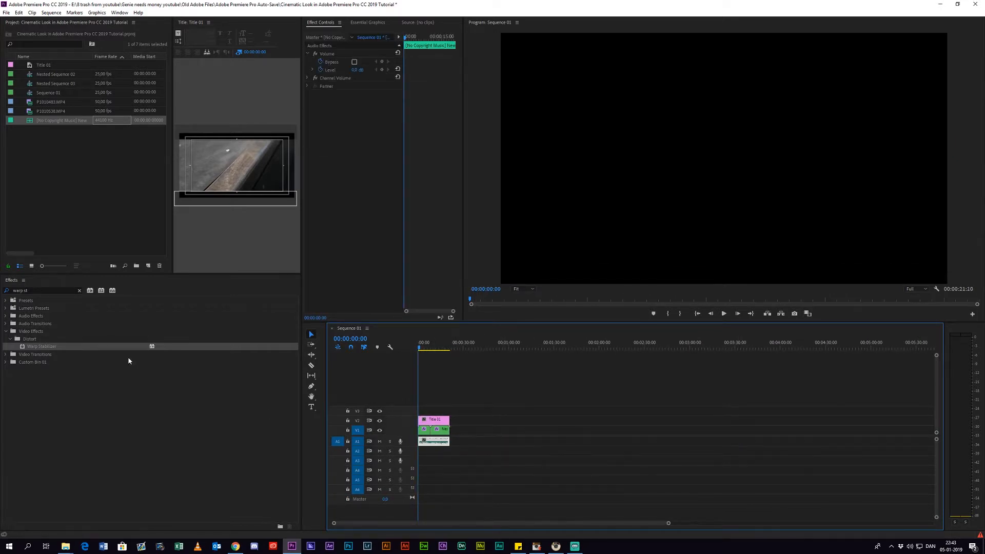
Step: Add a Constant Power audio crossfade to the end of the music clip and play the sequence
click(78, 290)
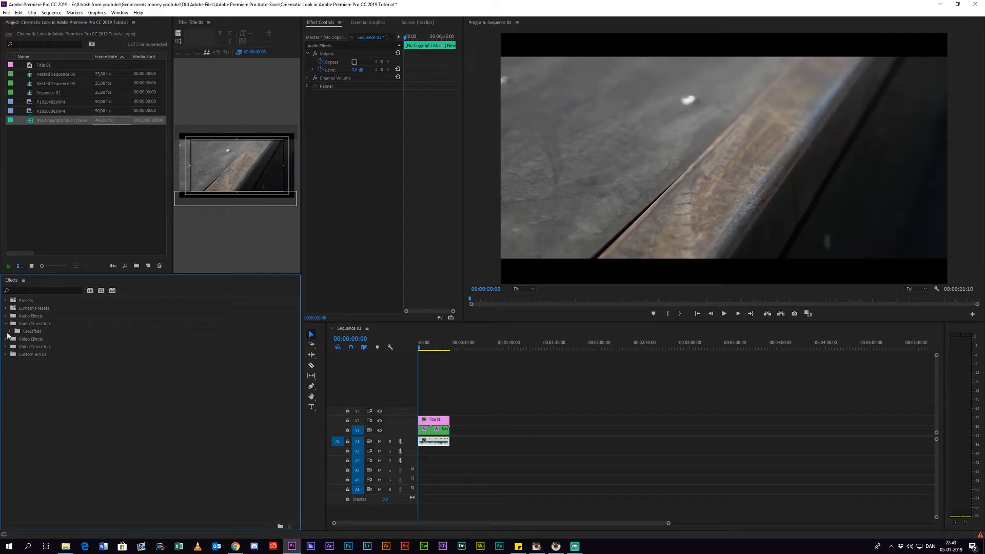
drag(22, 349, 382, 406)
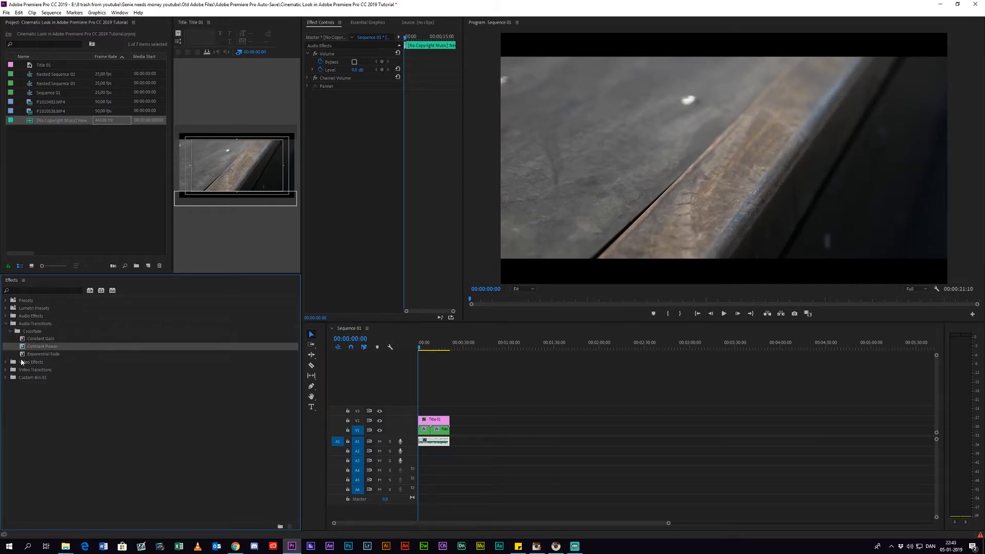
drag(453, 443, 453, 442)
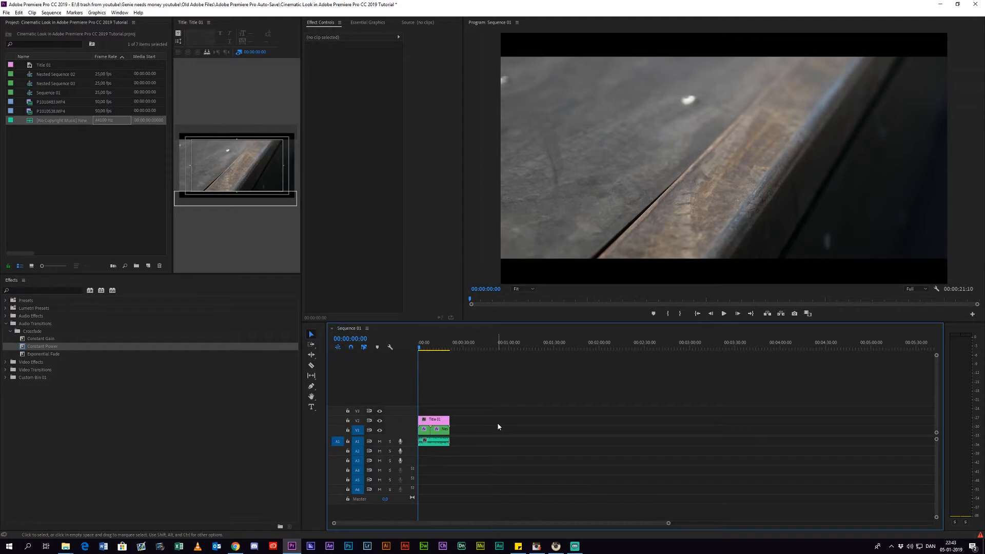
key(space)
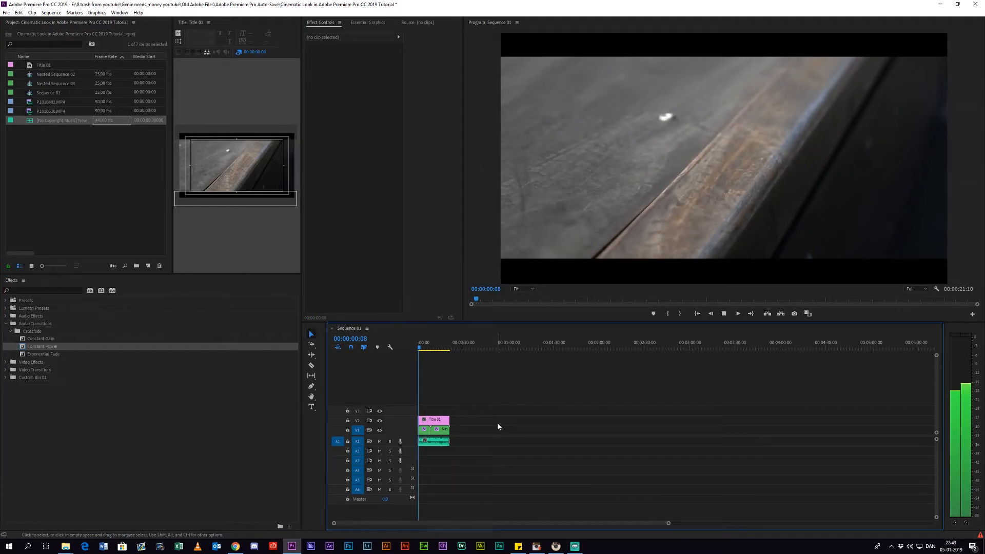